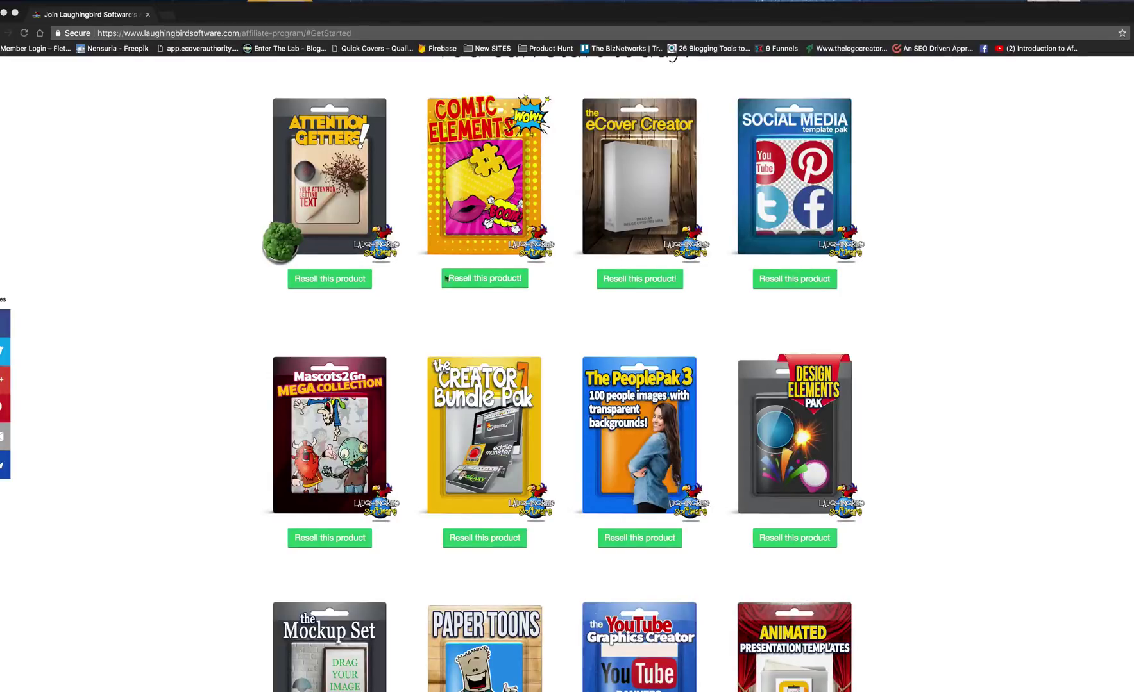
Start reselling the Attention Getters Template Pak to bring up the ThriveCart sign-up offer ($27.50 per sale).
click(327, 281)
click(328, 281)
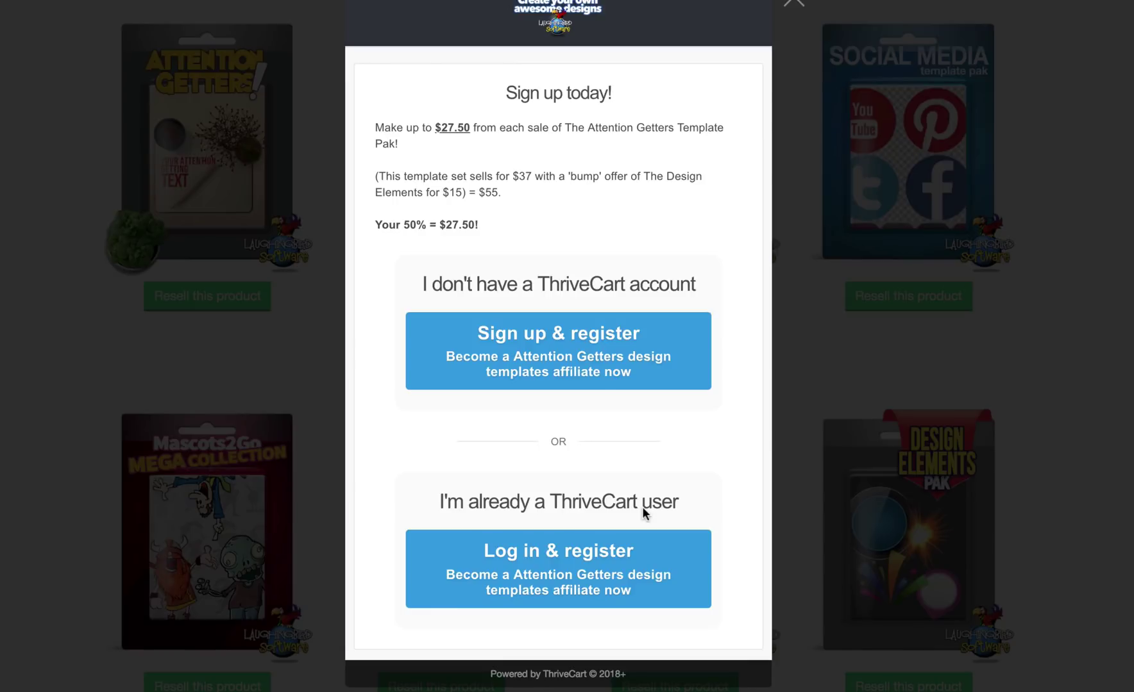
Register a new ThriveCart account with autofilled name and e-mail, an affiliate ID, and business name 'Laughingbird Software'.
click(565, 368)
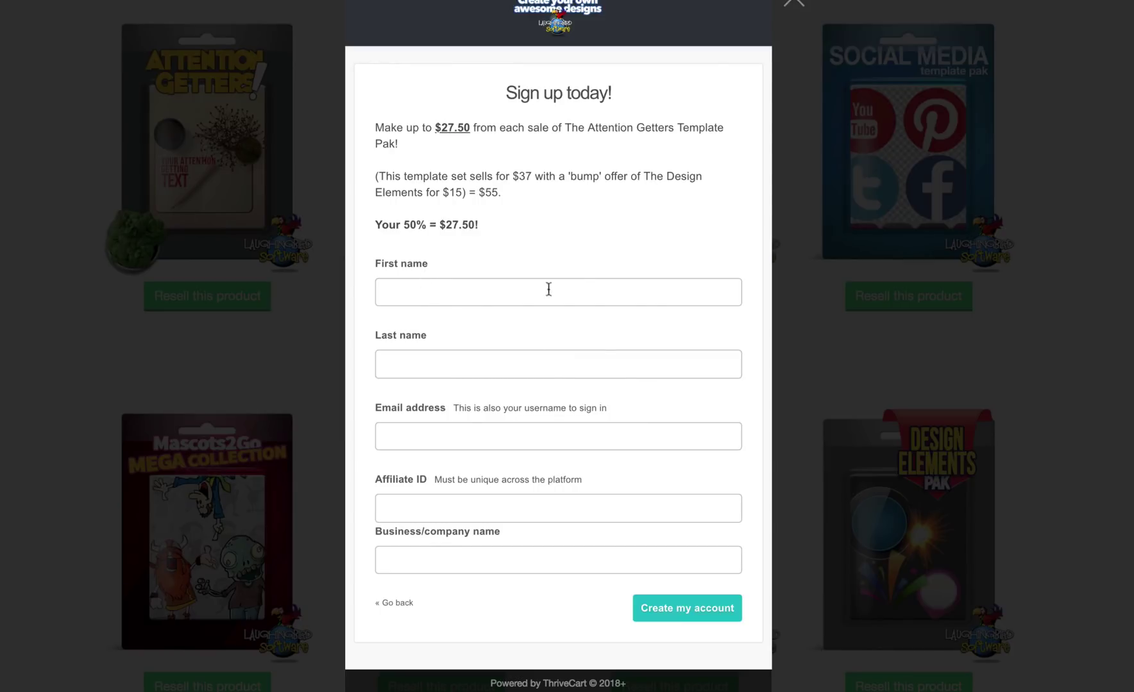
click(444, 503)
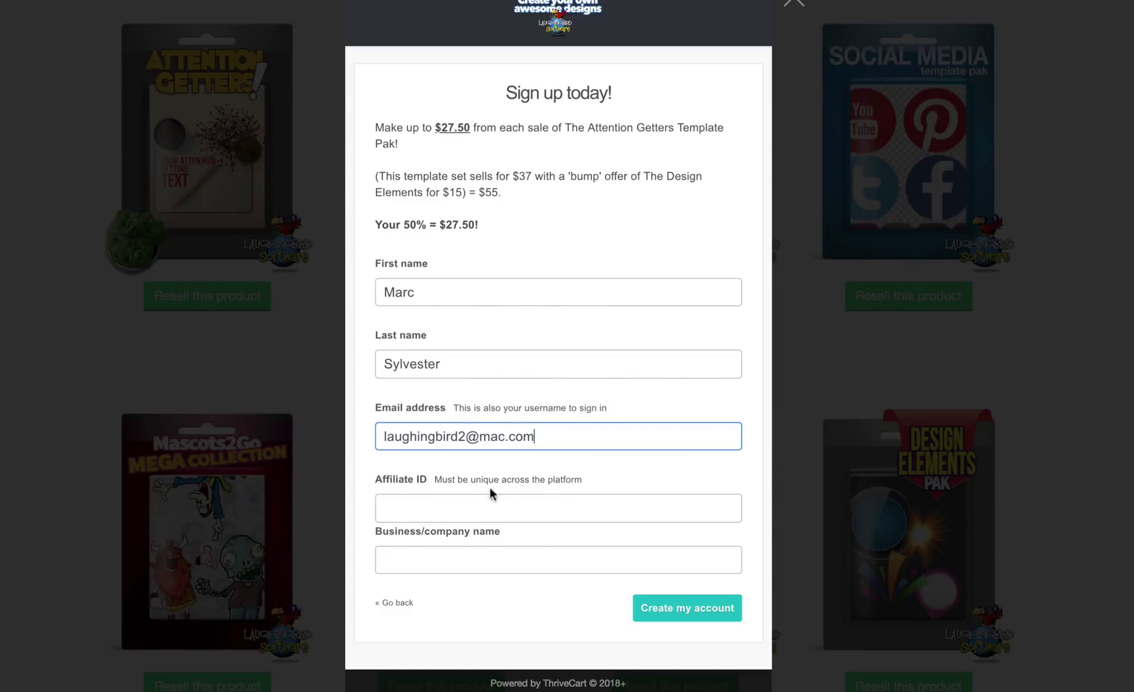
click(462, 505)
text(laughingb)
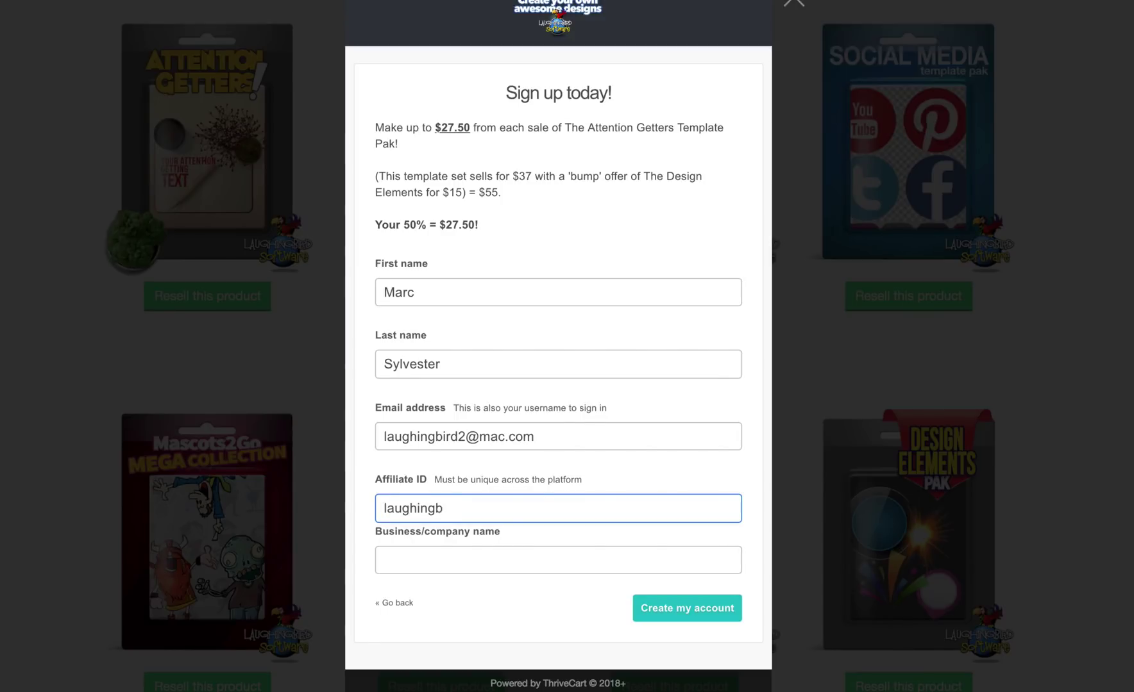
text(irdsoftwaer)
key(BackSpace)
key(BackSpace)
text(re)
click(440, 558)
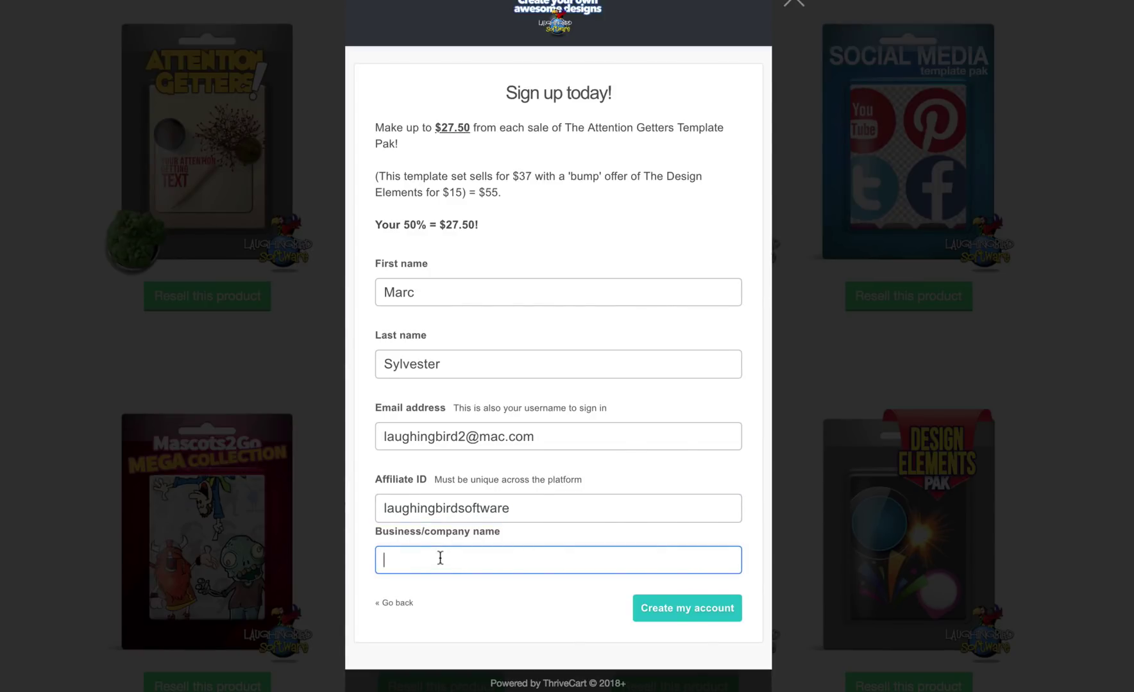
text(Laughingbird Software)
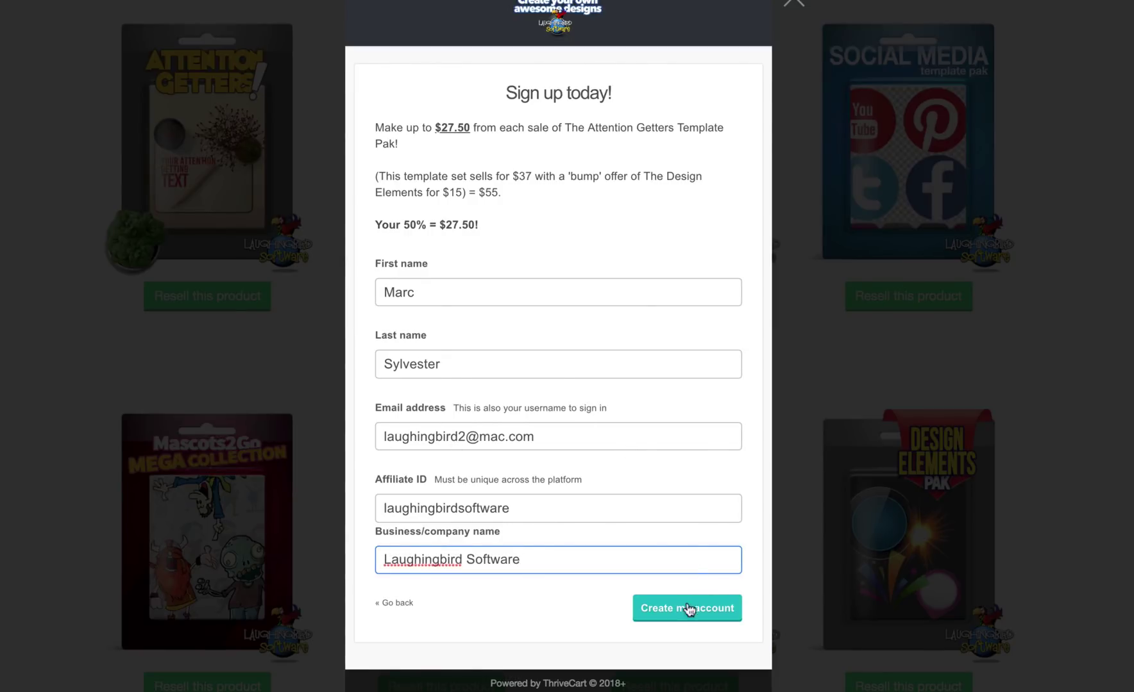
Submit the sign-up form, then enter the signer's name on line 1 of the W-9.
click(686, 614)
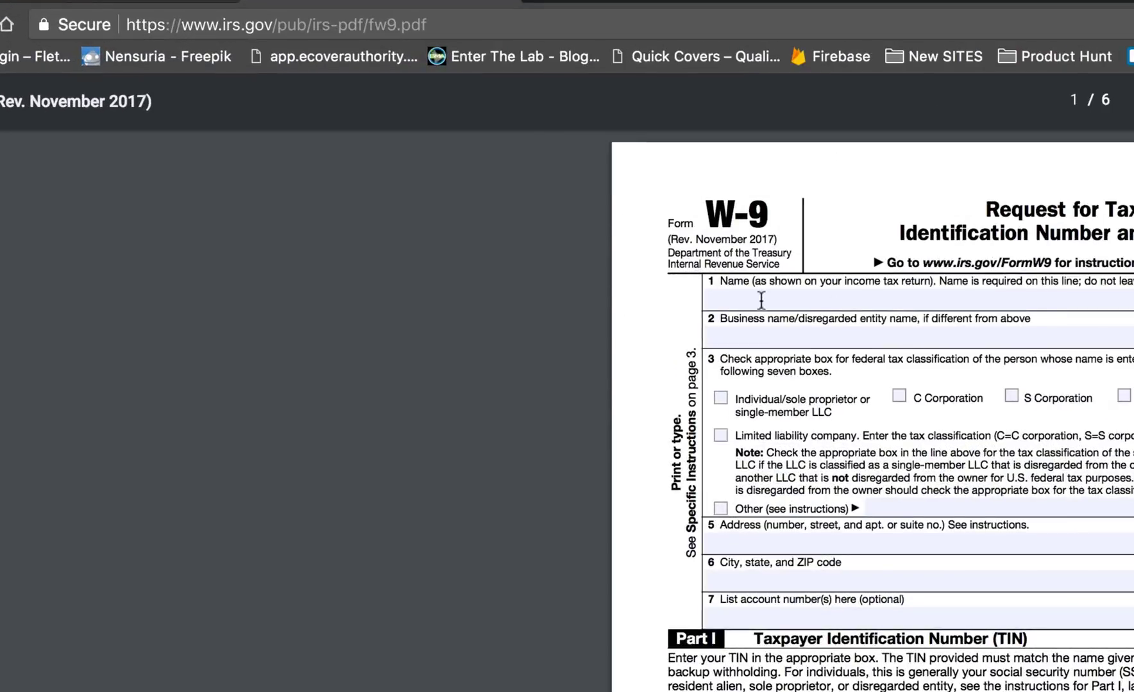
click(761, 299)
text(Marc)
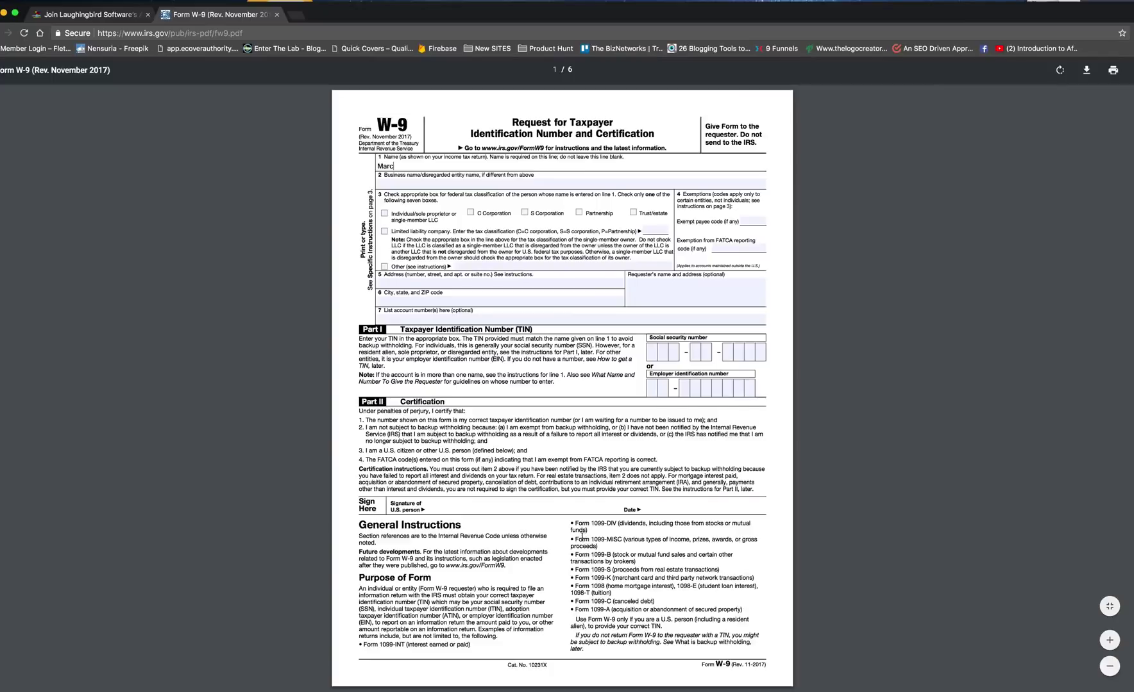
Download the filled-in W-9 PDF to the computer.
scroll(1090, 641, down, 5)
scroll(1090, 642, up, 5)
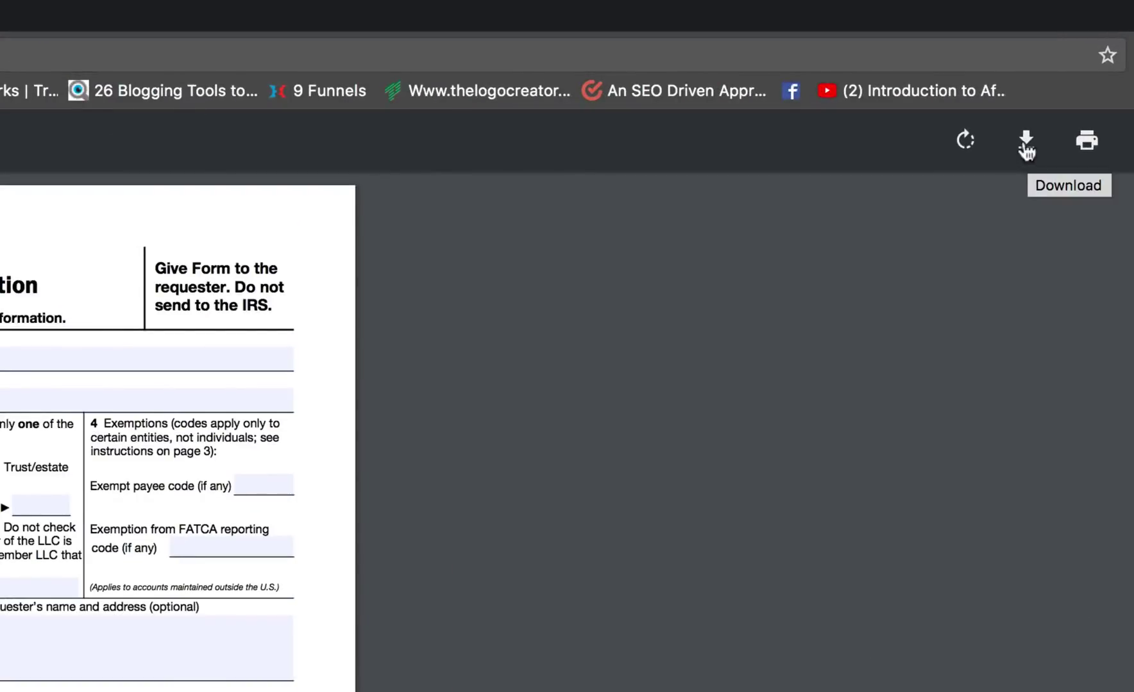
click(1026, 144)
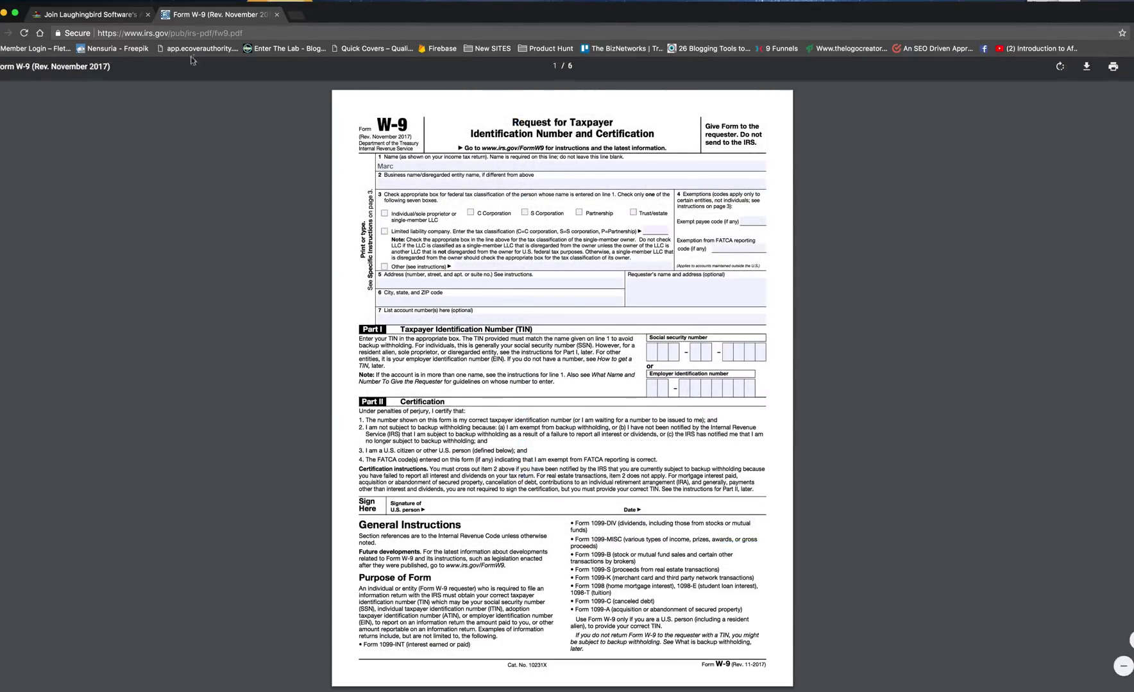
Upload the completed W-9, certify the information is accurate, and confirm the affiliate registration.
click(277, 14)
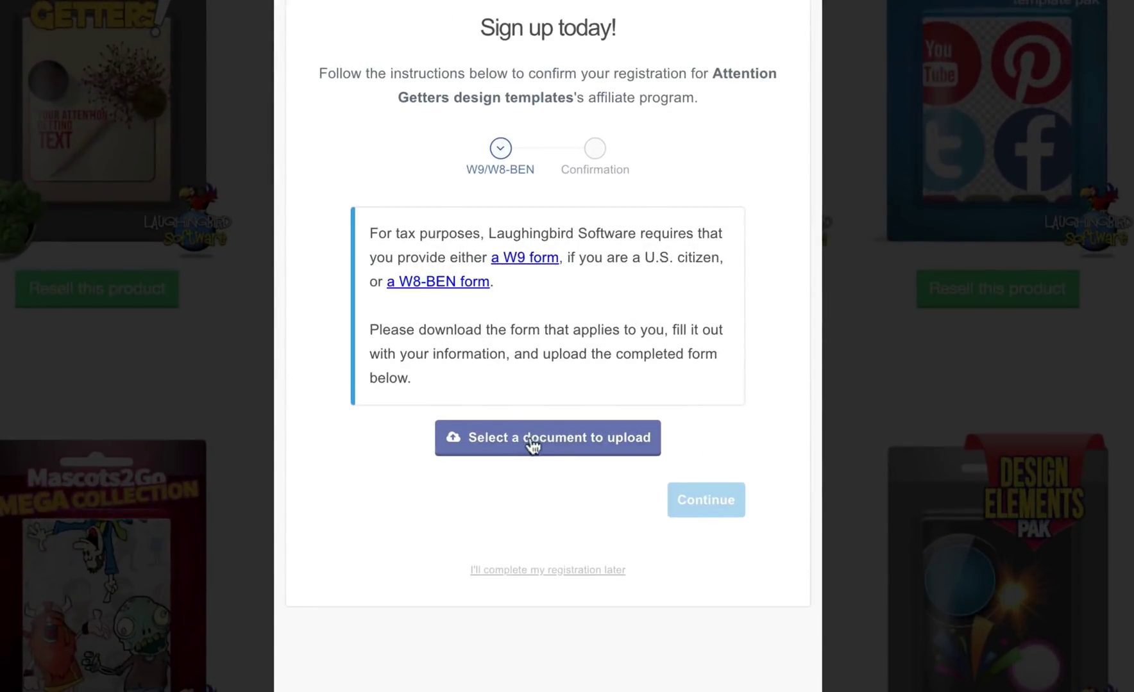
click(535, 442)
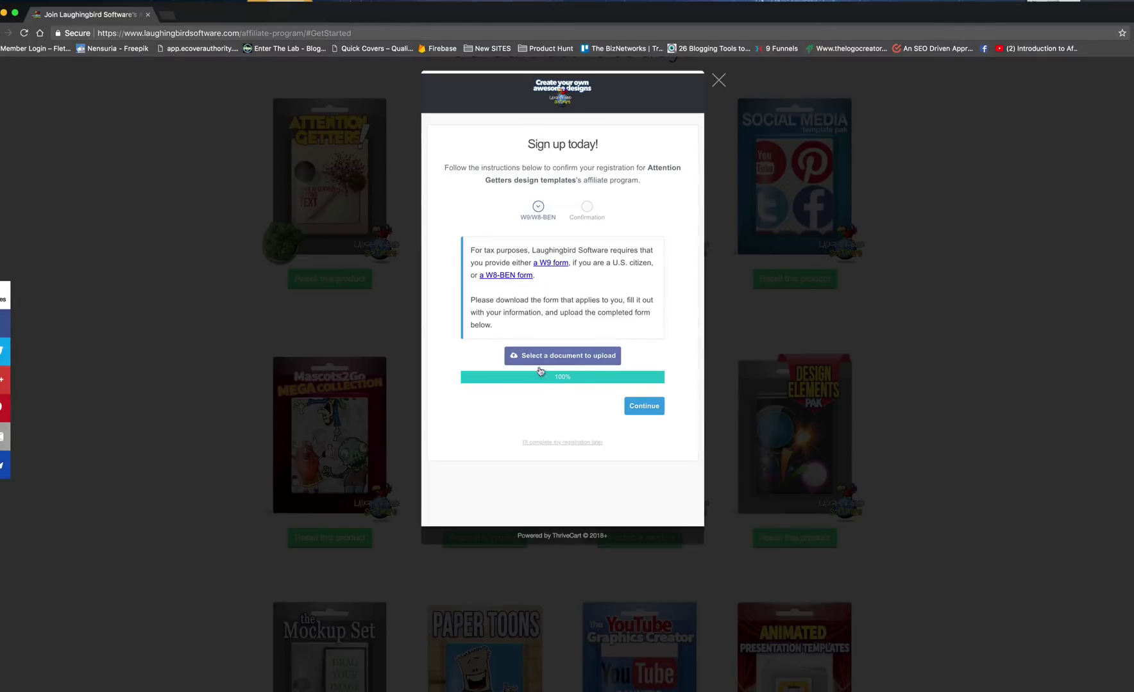
click(647, 406)
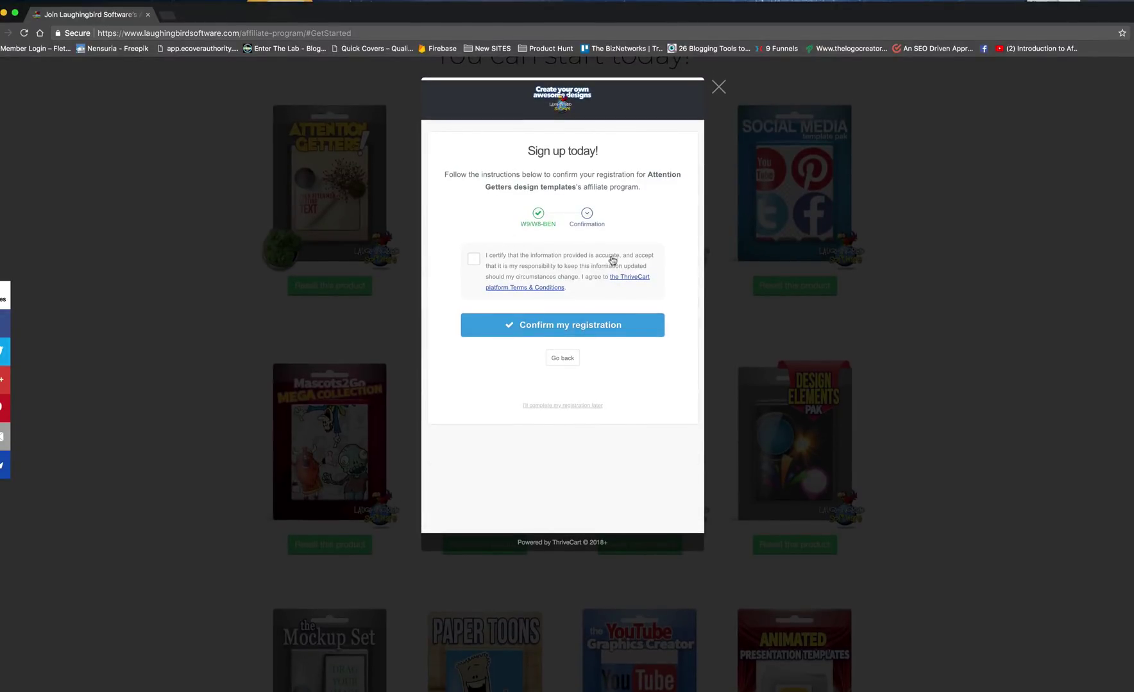
click(472, 260)
click(577, 326)
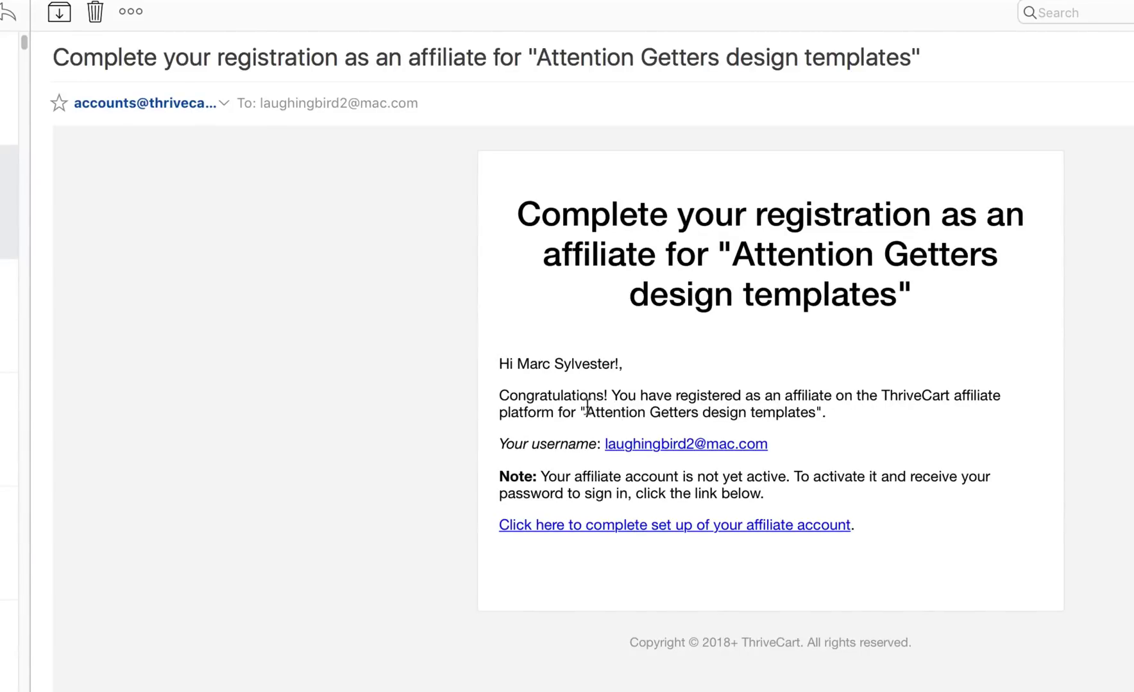
Follow the registration email's set-up link, then select the new ThriveCart password in the follow-up message.
drag(585, 412, 775, 411)
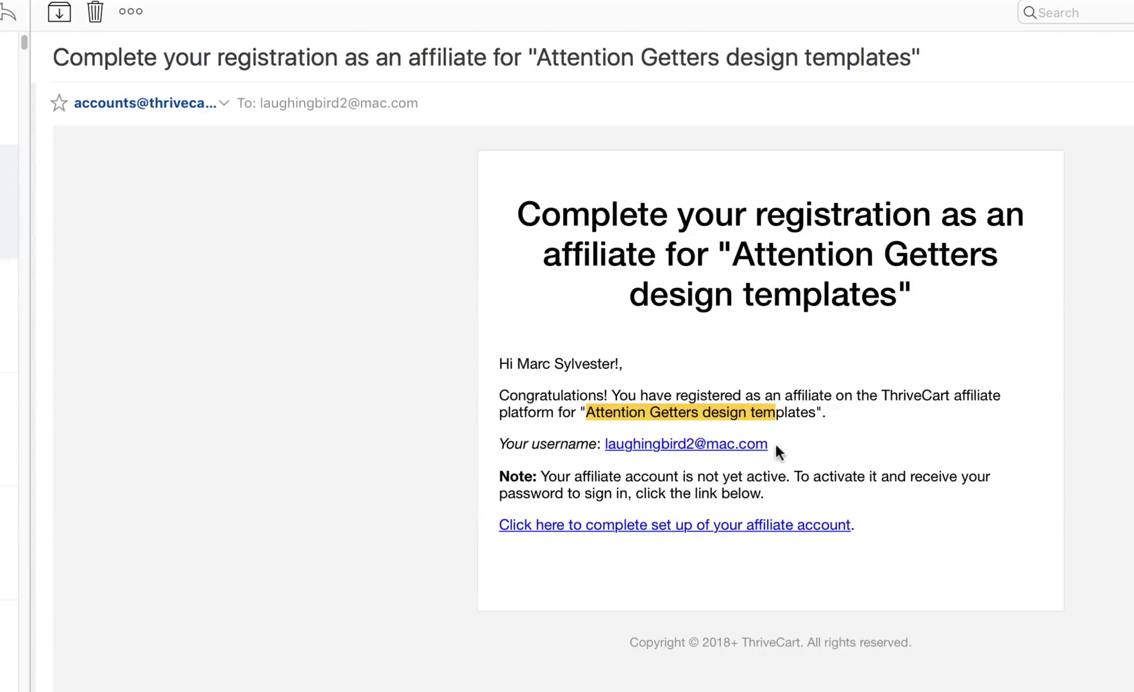
drag(772, 444, 605, 444)
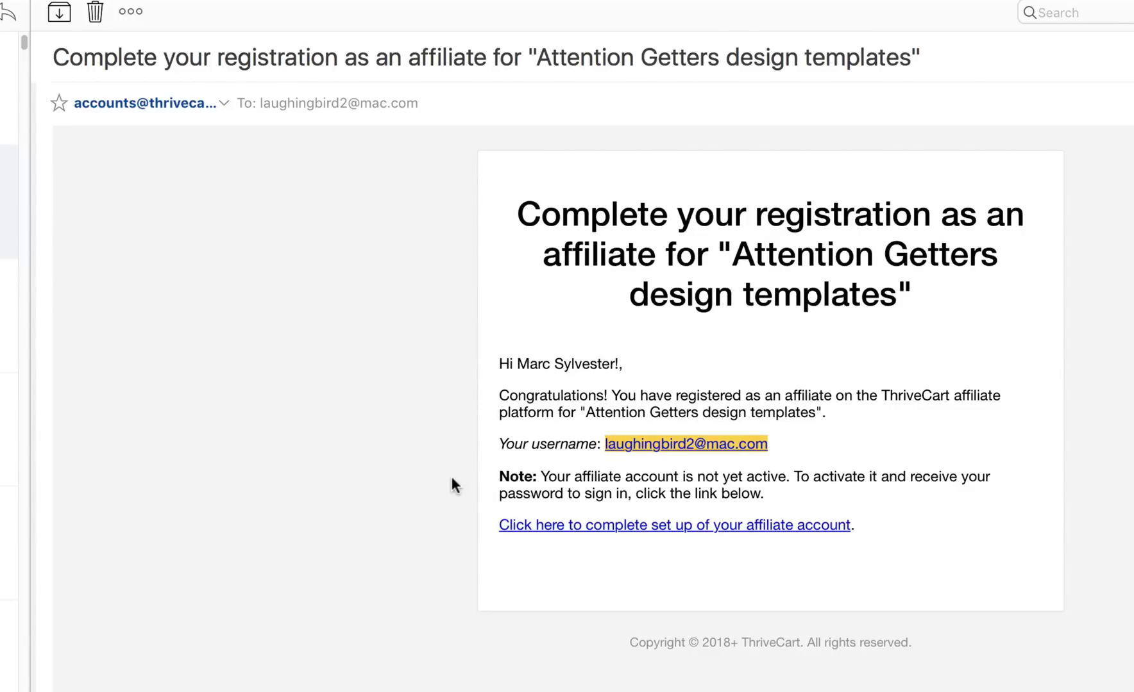
click(716, 527)
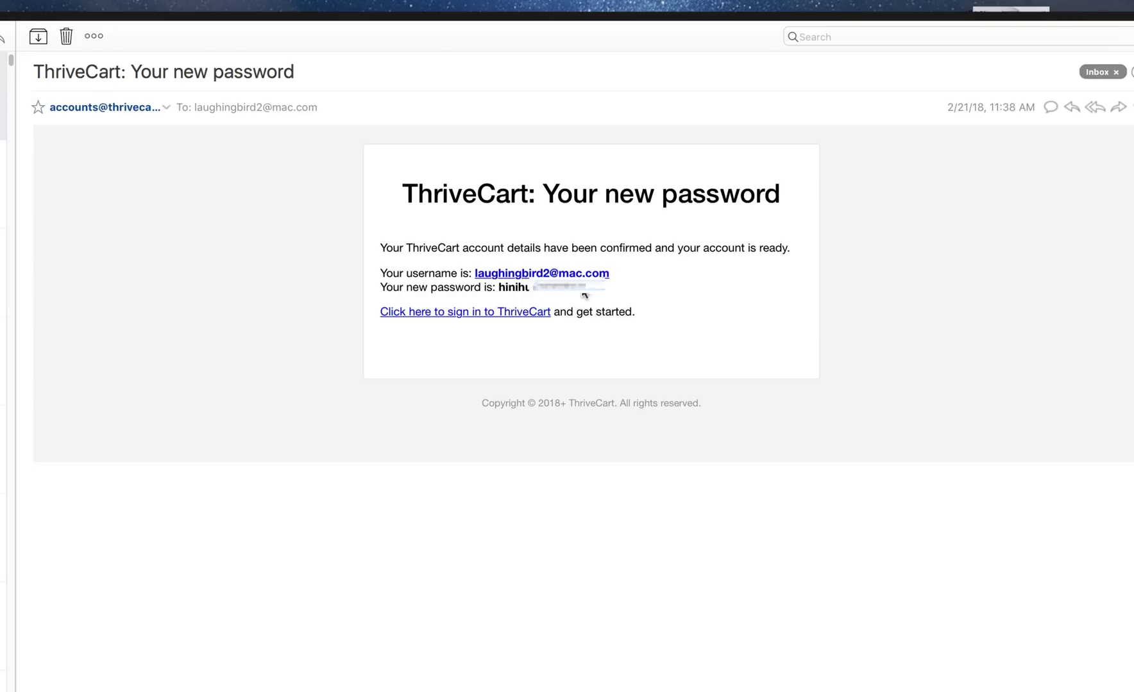
drag(529, 288, 501, 289)
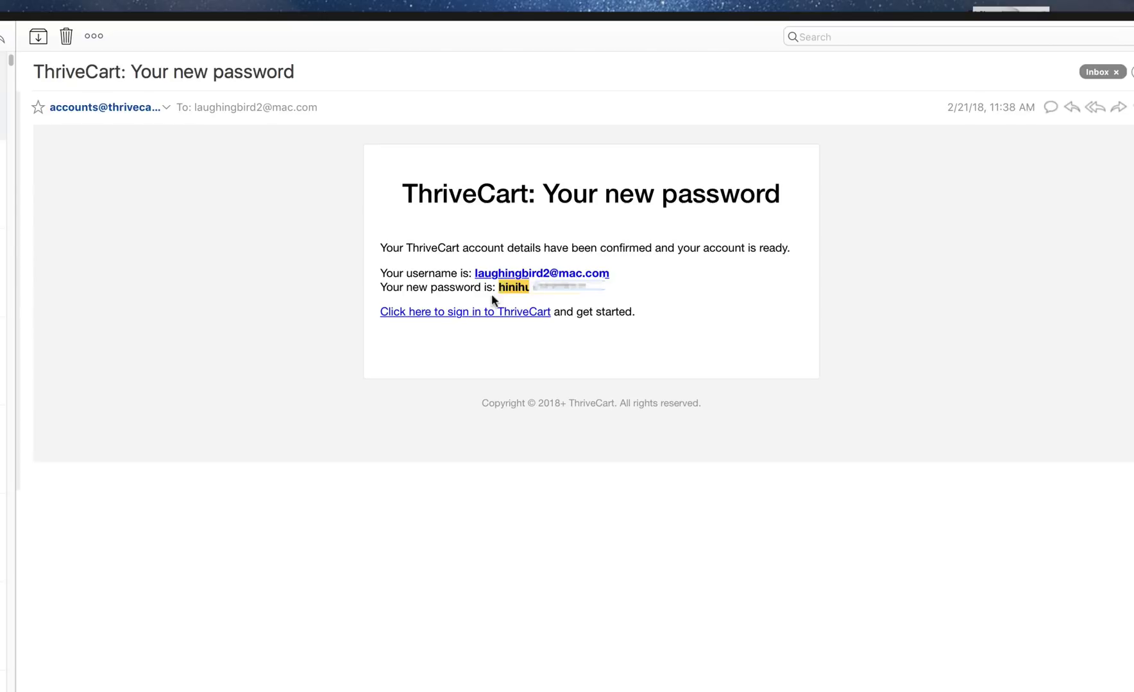
click(445, 312)
key(super+v)
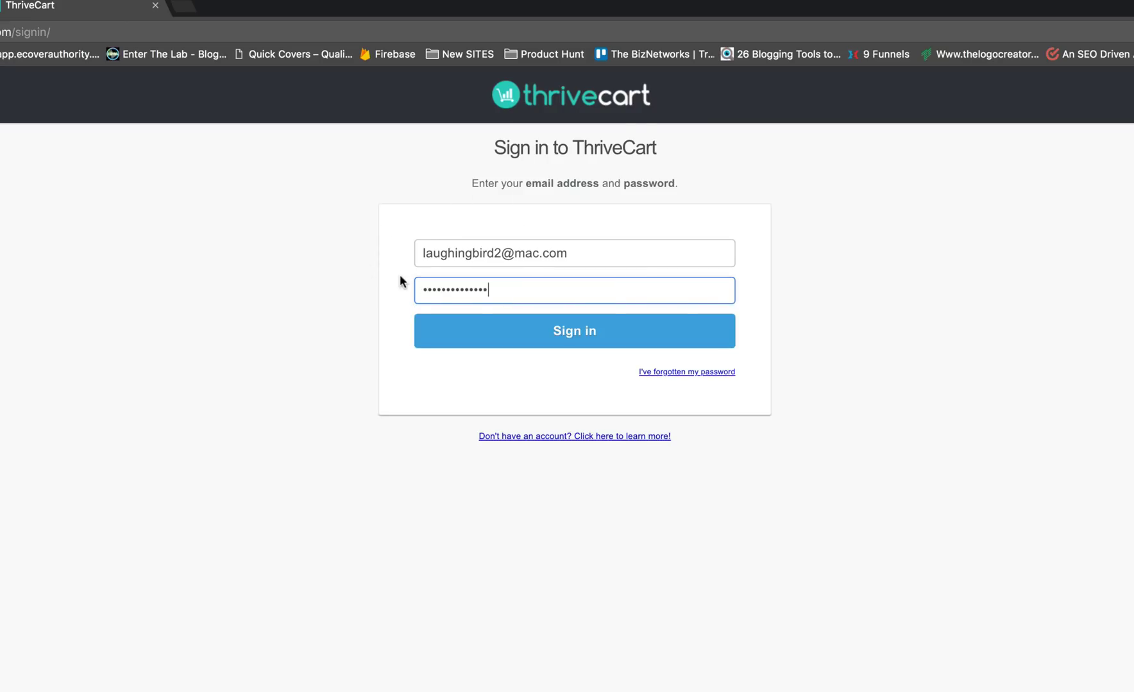
click(576, 332)
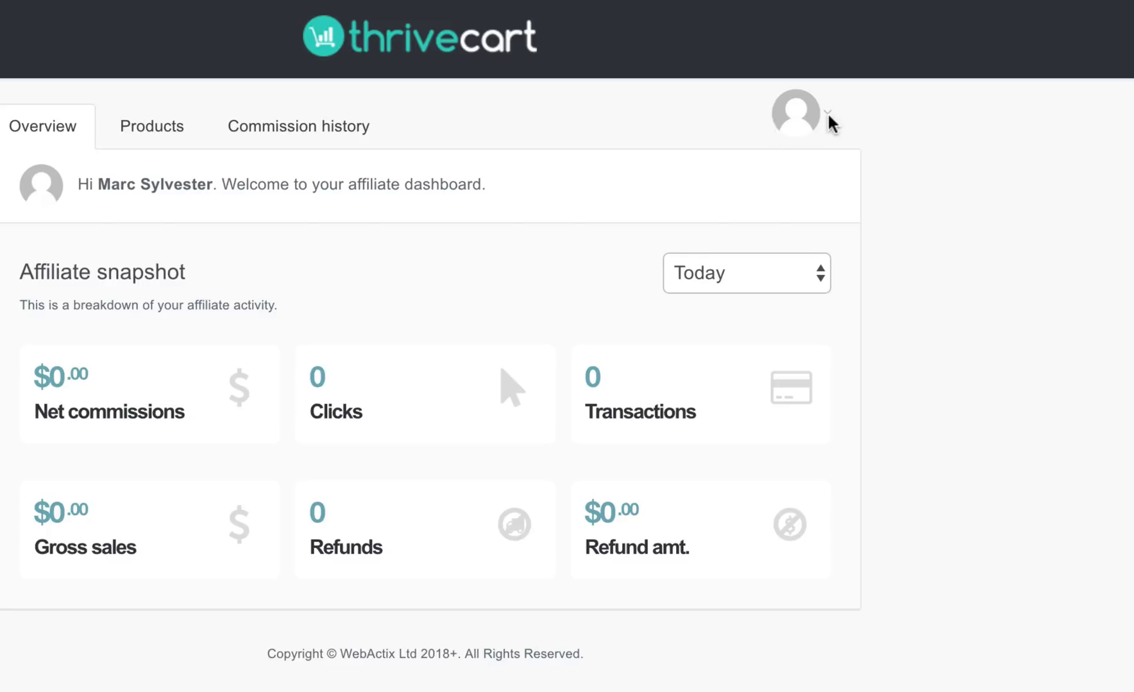
click(826, 117)
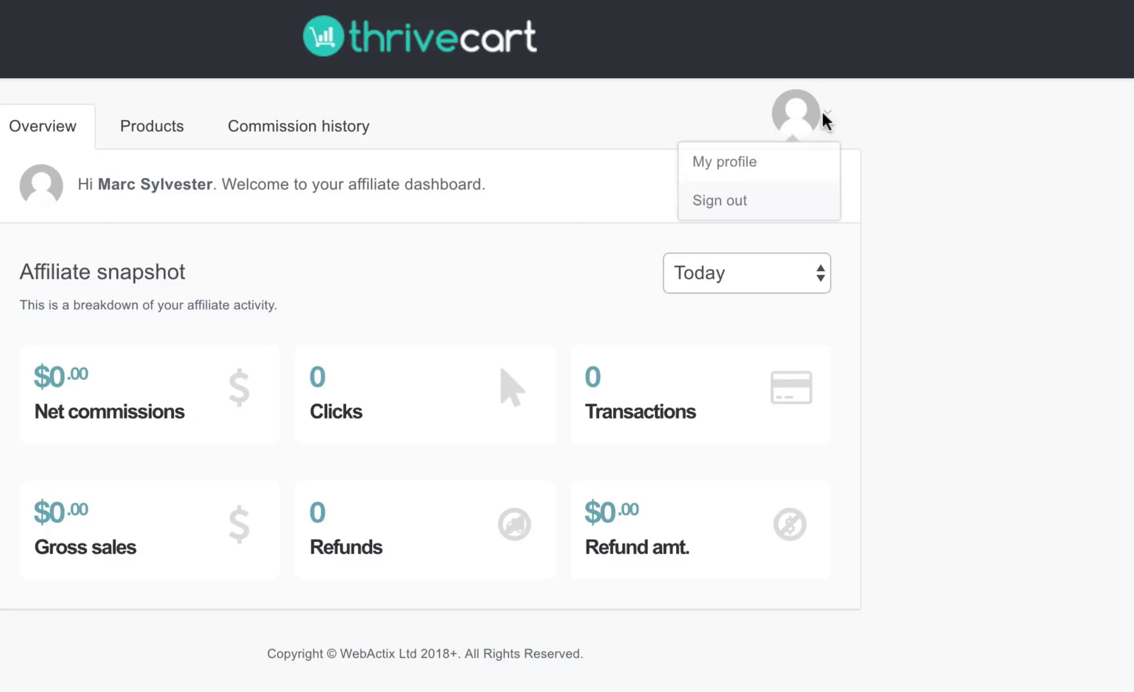
click(743, 165)
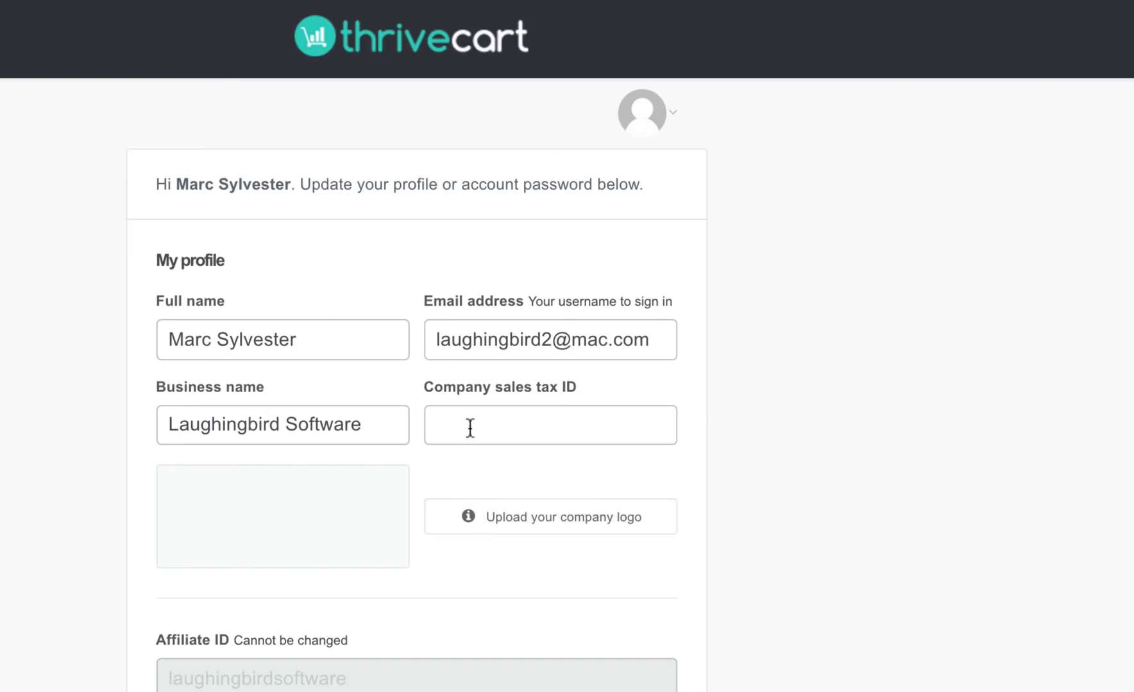
scroll(301, 285, down, 10)
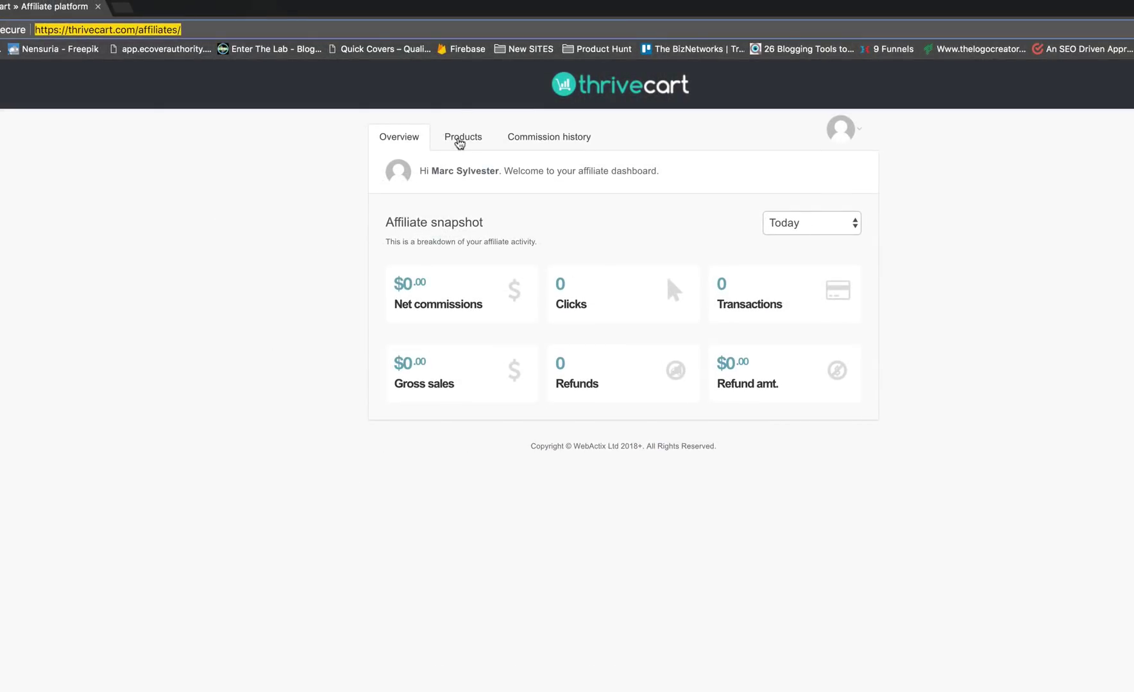
From Products, open the Attention Getters design templates card and inspect its inactive affiliate link.
click(460, 138)
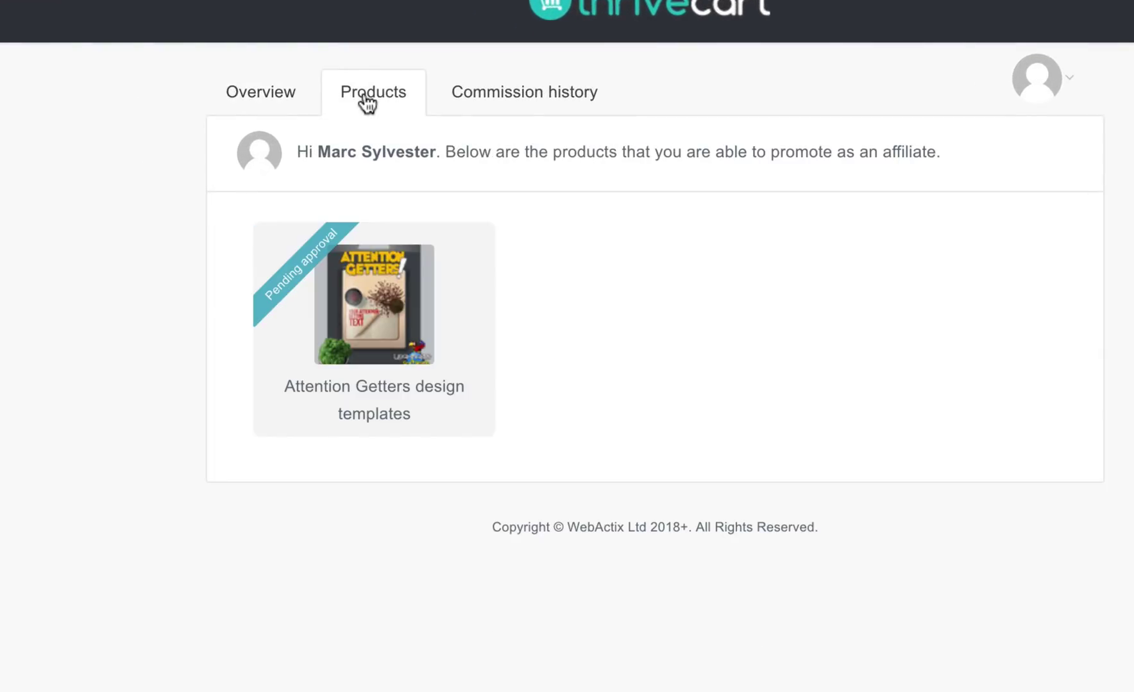
click(379, 301)
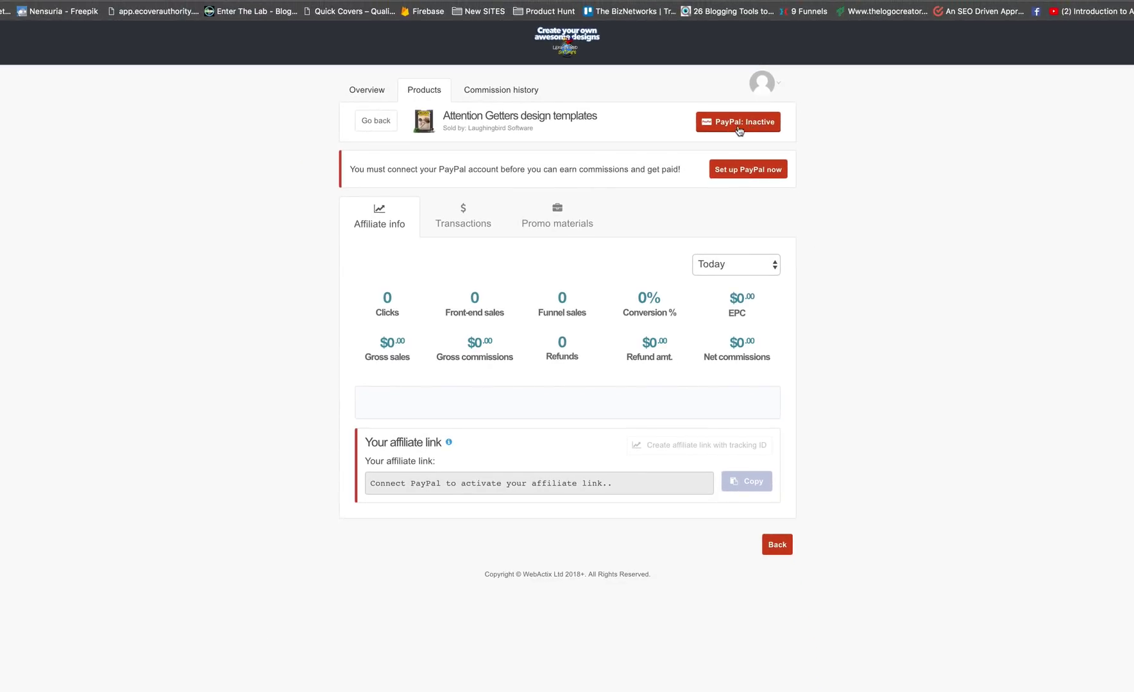
drag(411, 483, 653, 479)
click(650, 480)
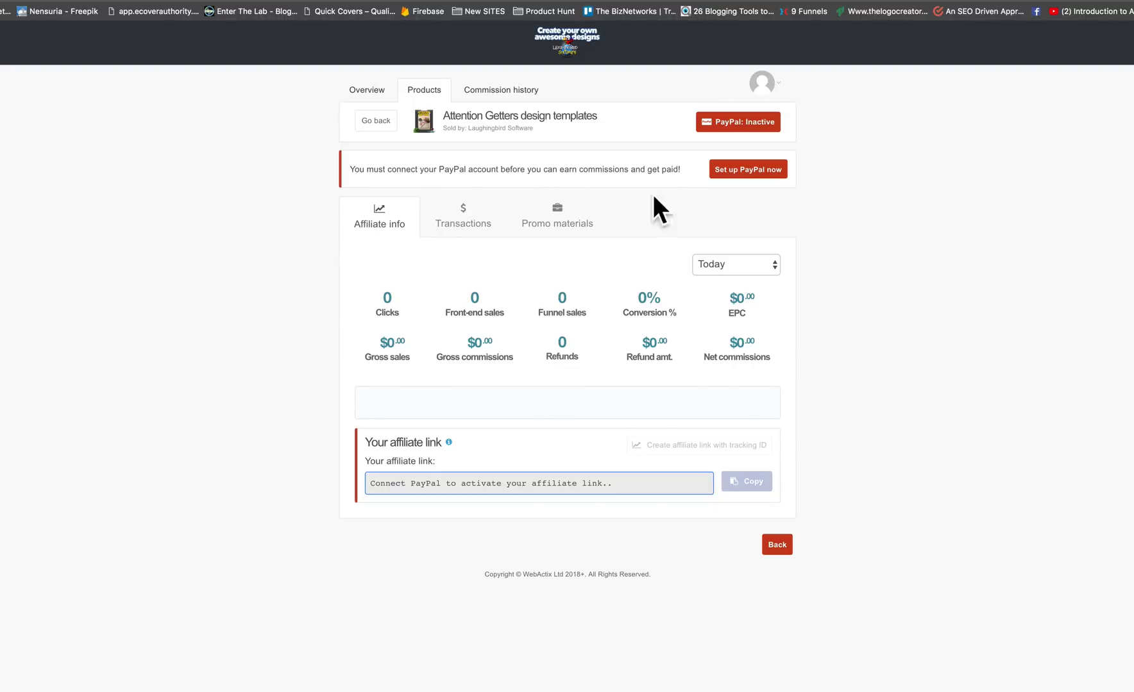
Preview the PayPal connection steps, then go back through Overview to the Products list.
click(735, 171)
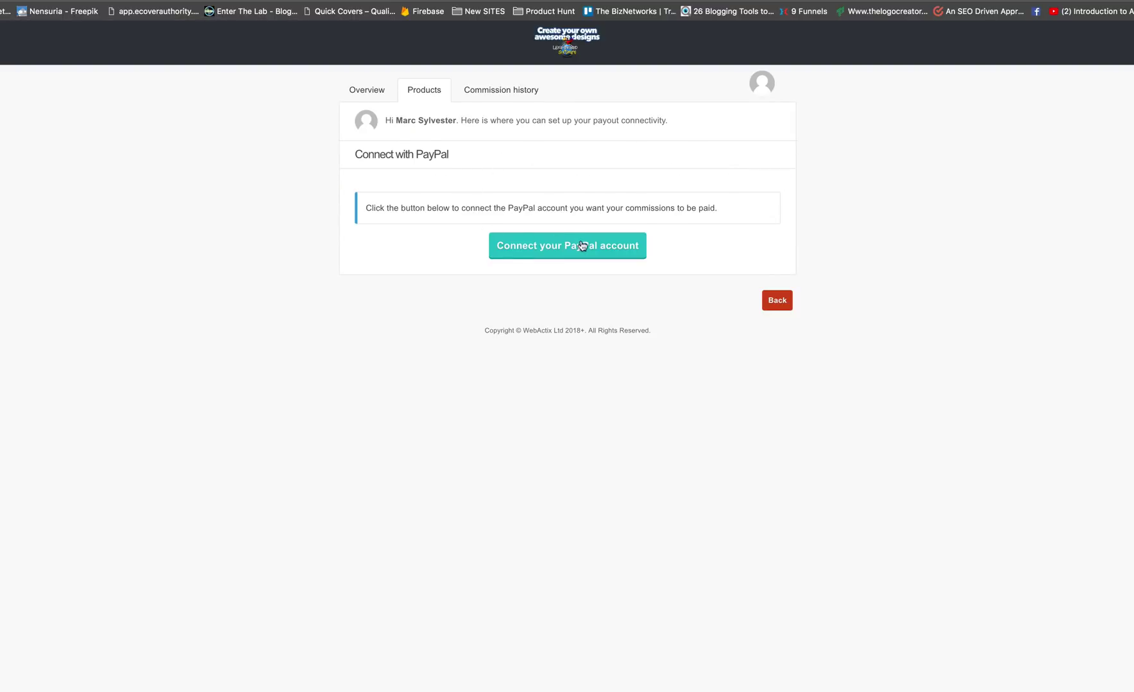
click(580, 246)
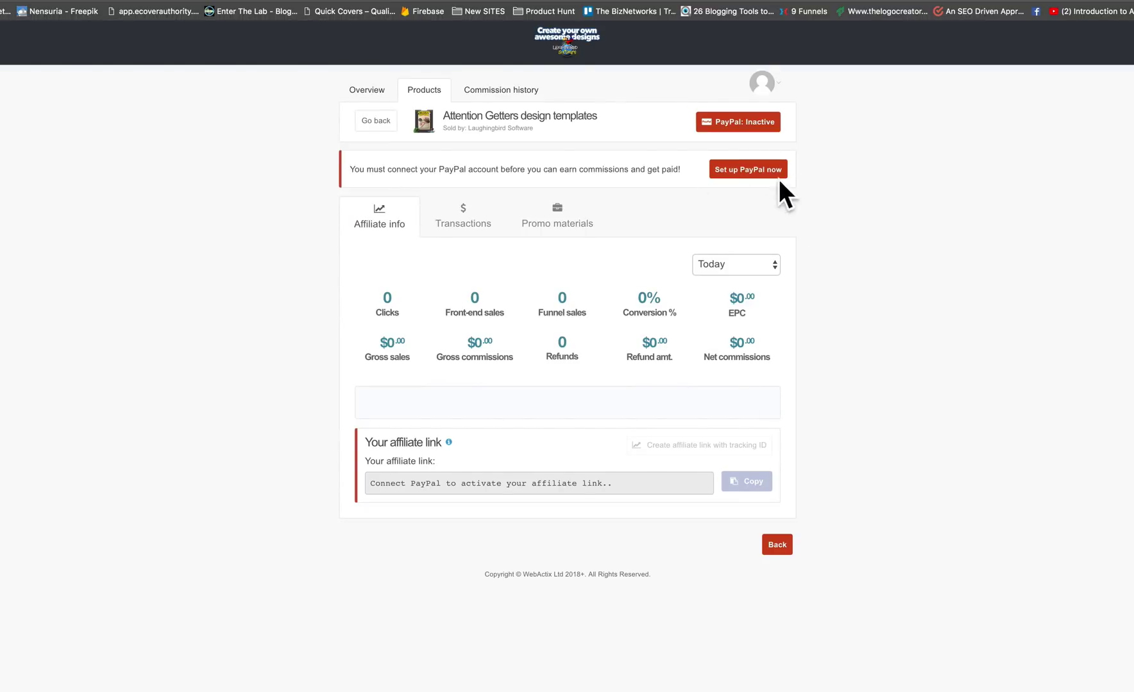
drag(372, 483, 578, 502)
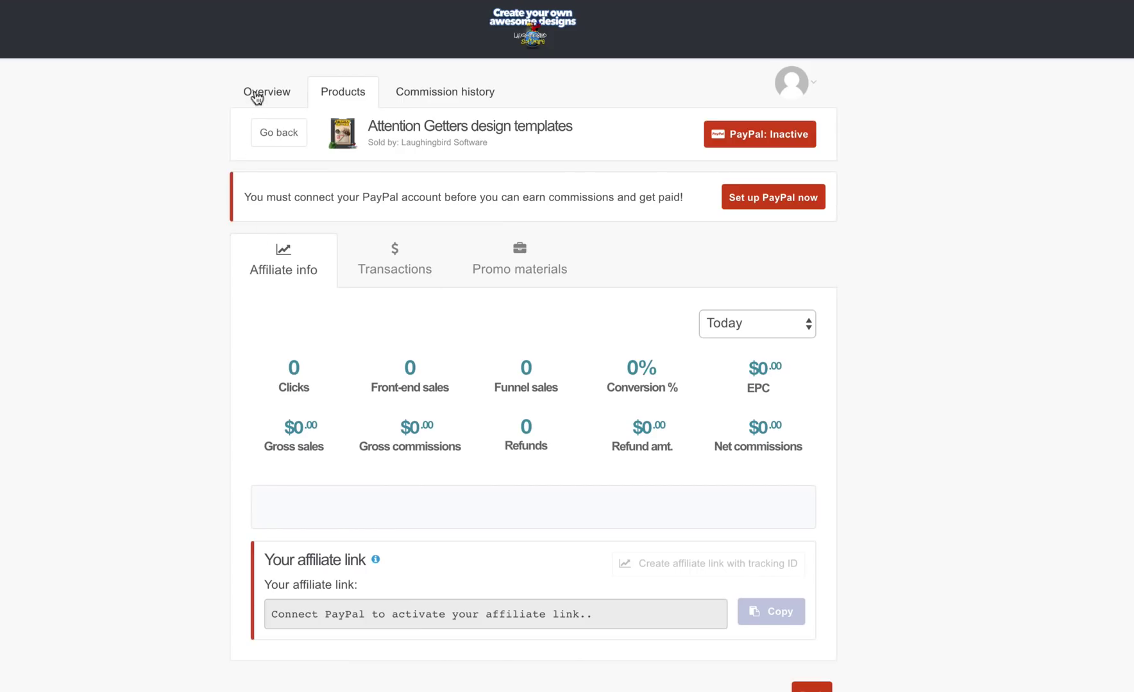
click(253, 98)
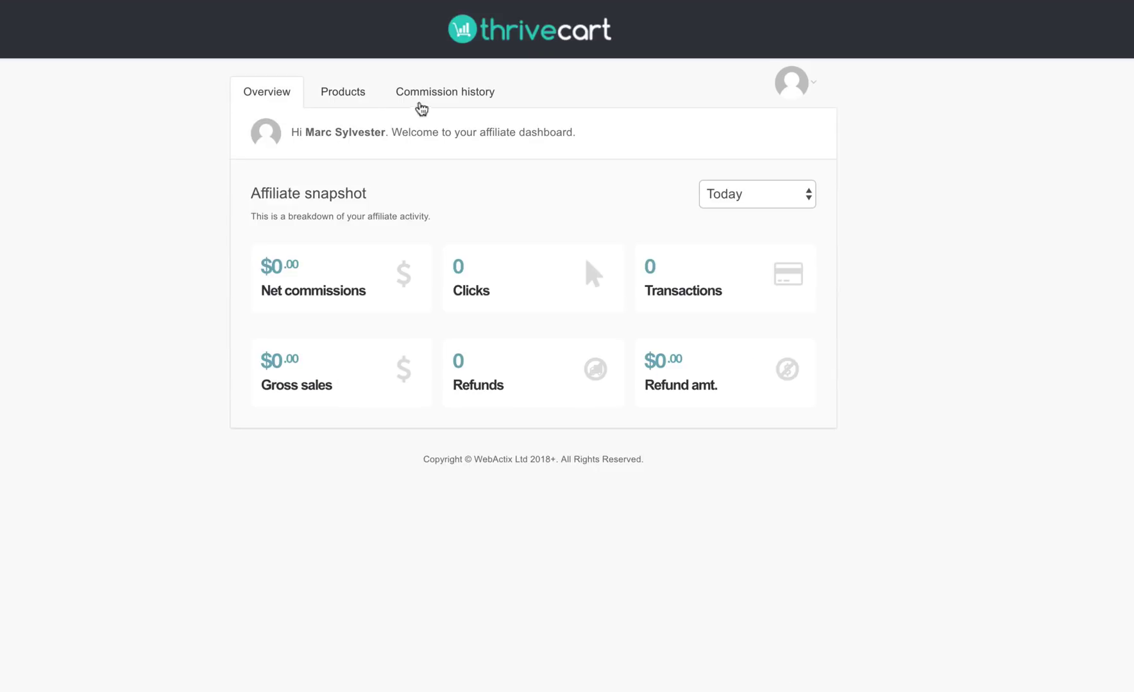
click(336, 100)
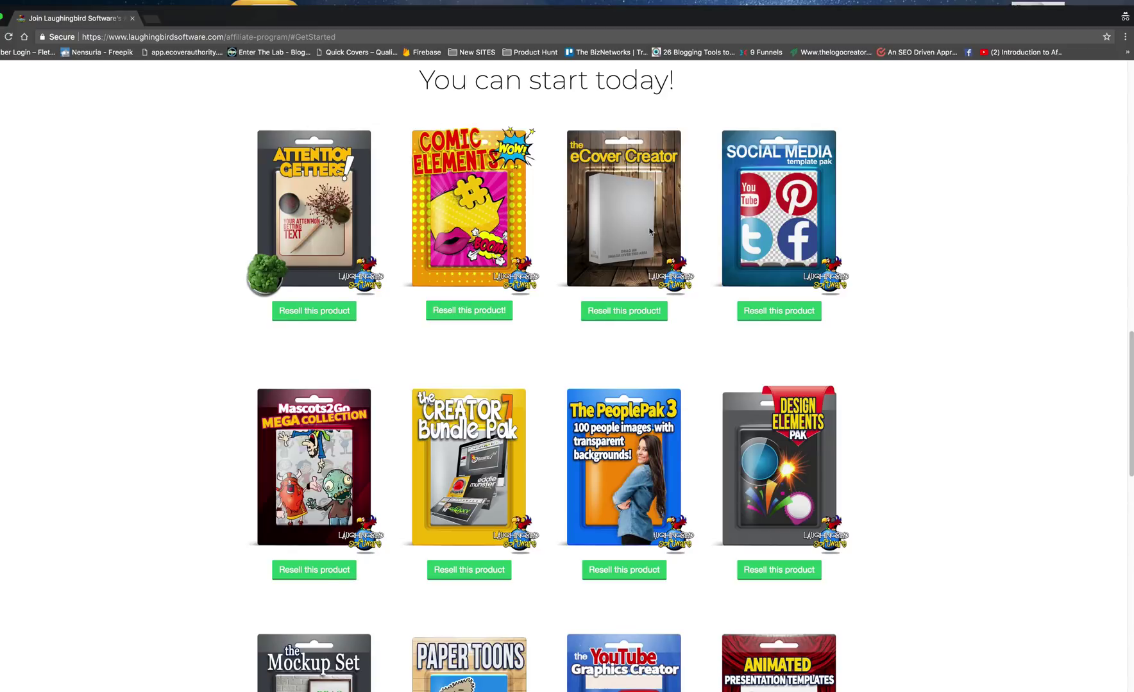
Sign up to resell The eCover Creator, uploading the W9 PDF from the Desktop and certifying it.
click(630, 315)
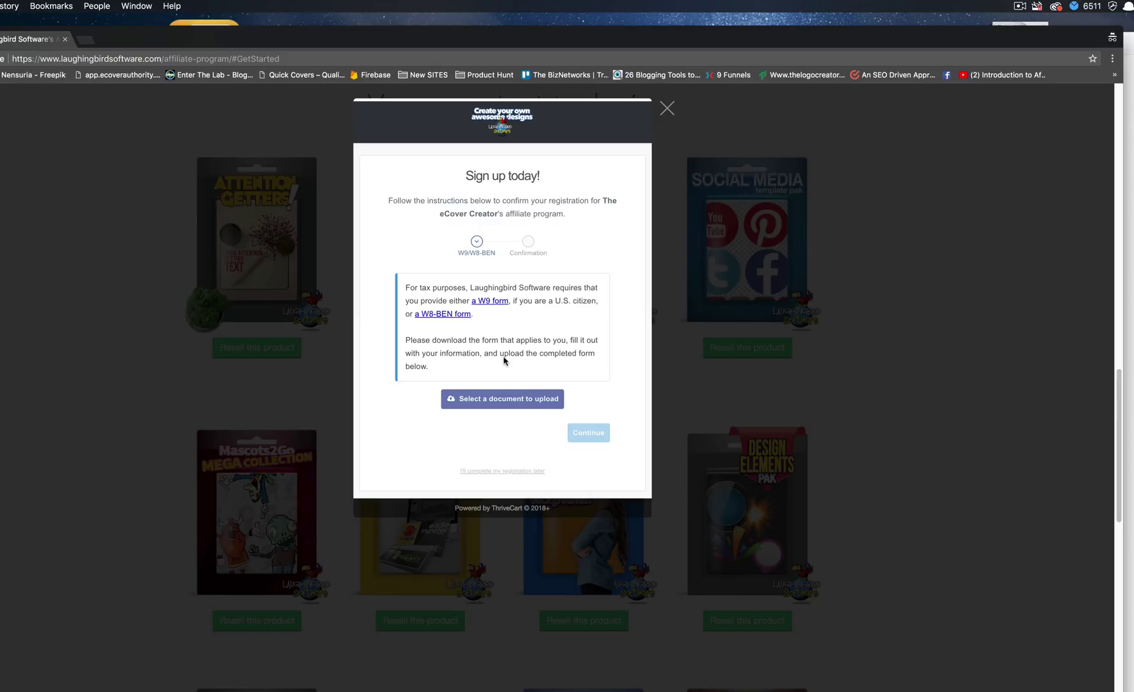
click(497, 400)
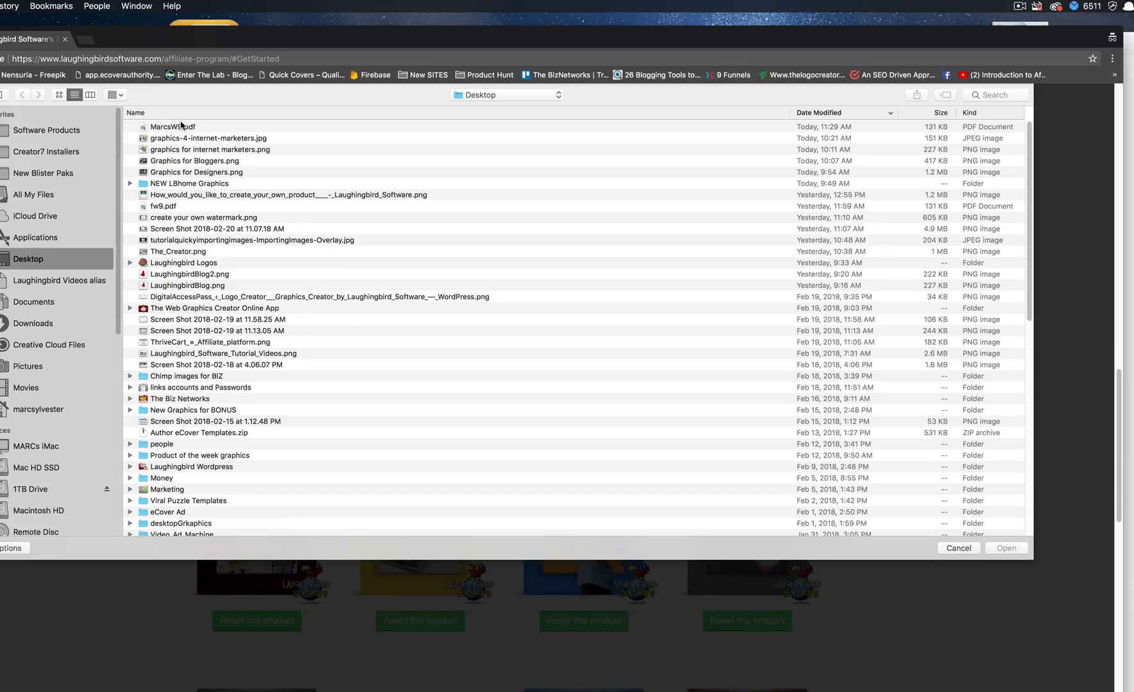
click(179, 127)
click(1000, 549)
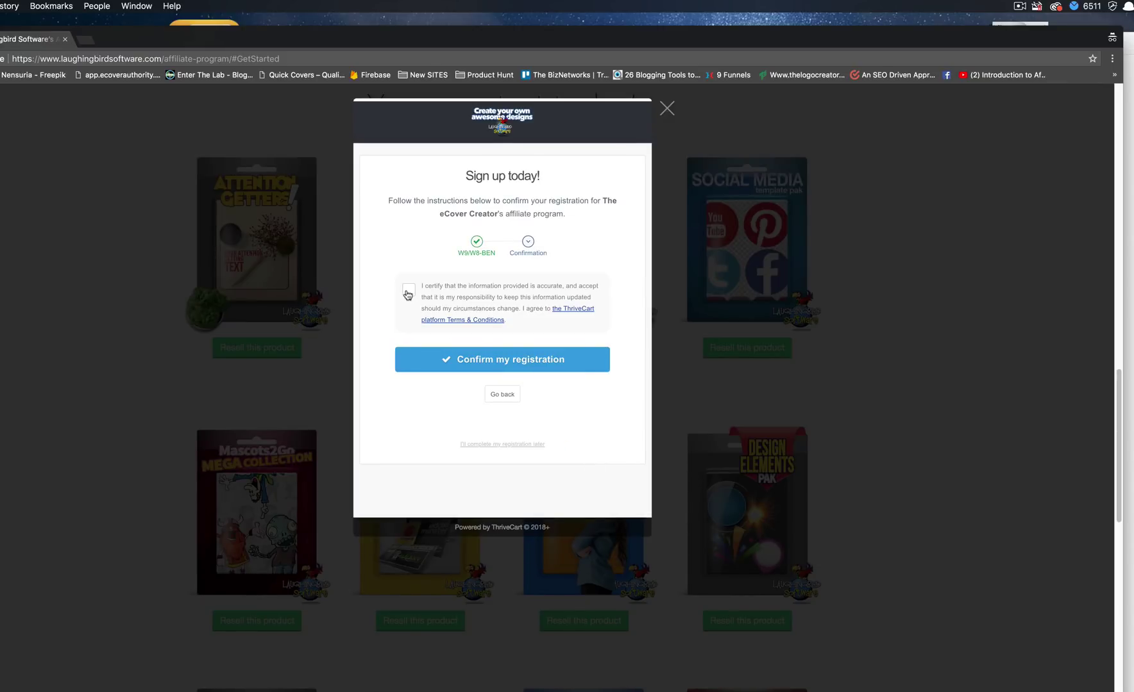
click(408, 291)
click(512, 364)
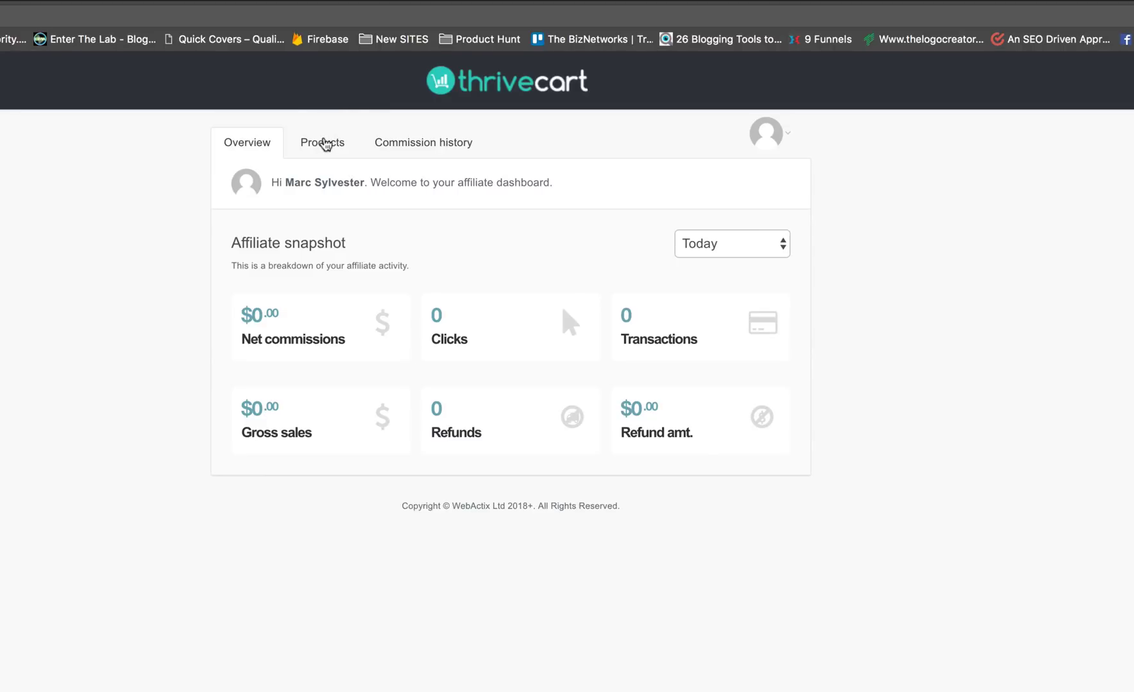
From Products, open The eCover Creator card and inspect its inactive affiliate link.
click(322, 142)
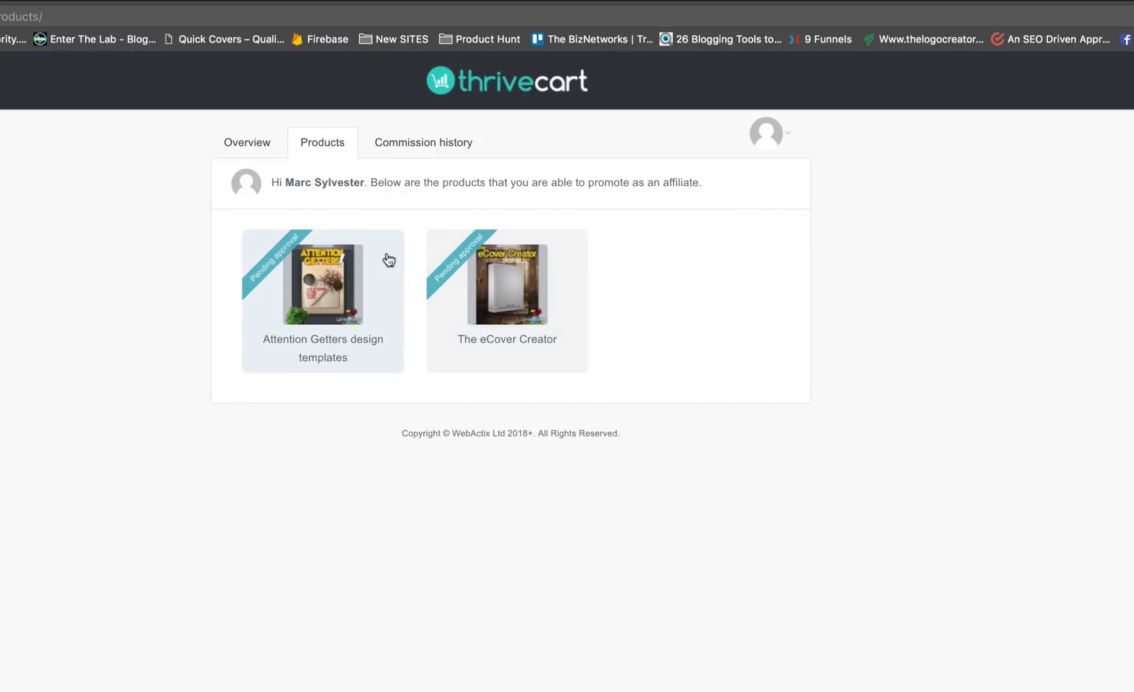
click(516, 289)
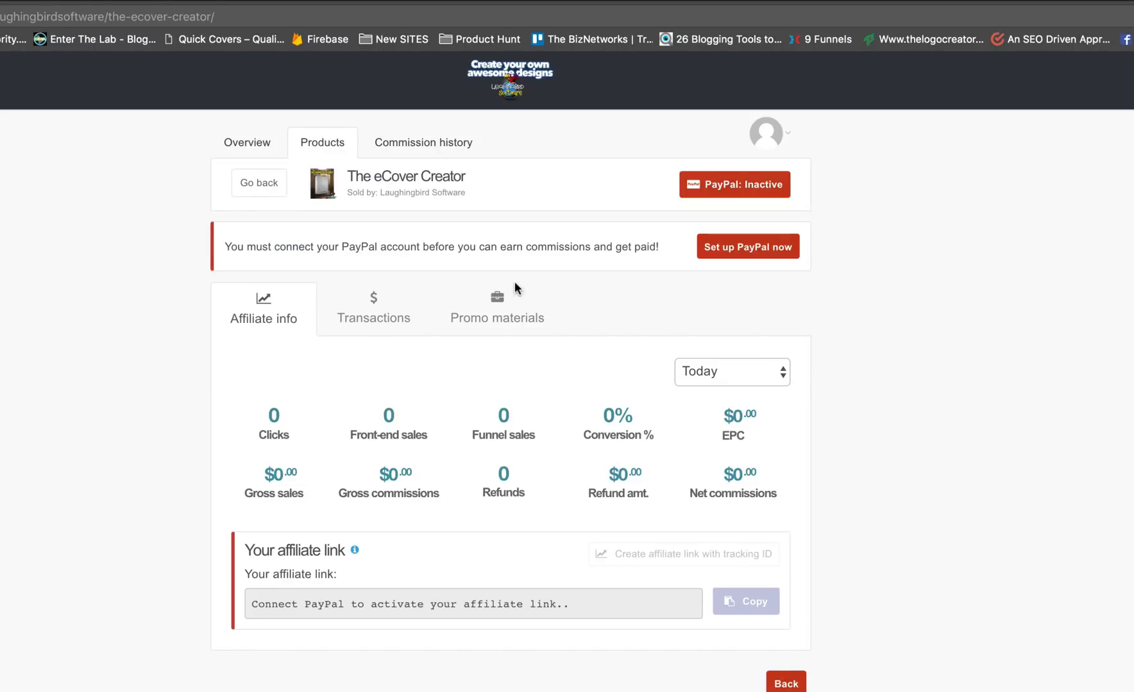
drag(595, 522, 306, 524)
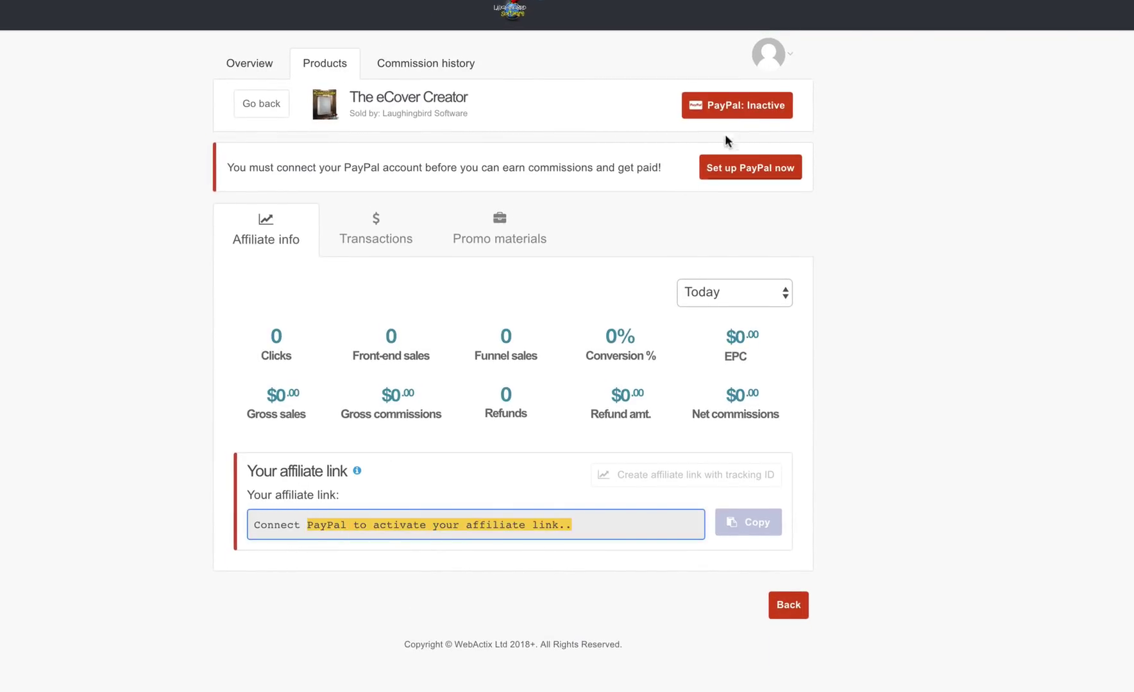